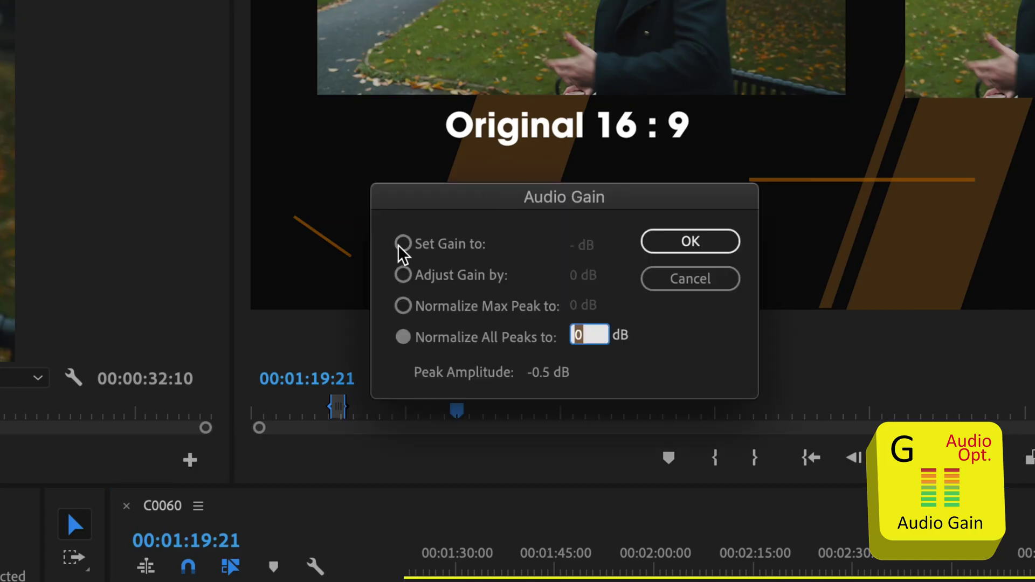
# Step: Normalize all peaks of the selected audio clips to -6 dB in Audio Gain
pyautogui.click(403, 246)
pyautogui.click(404, 275)
pyautogui.click(405, 304)
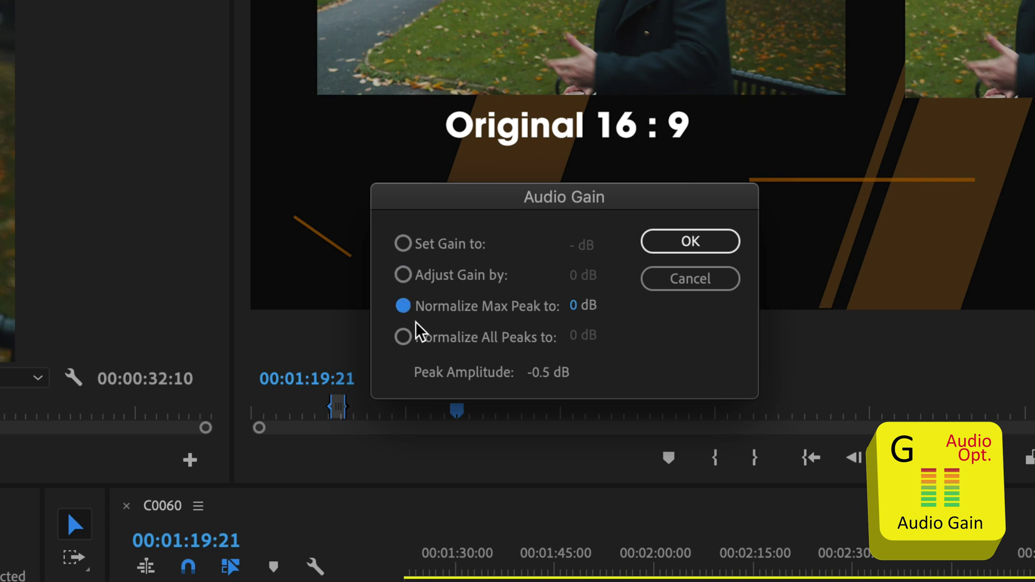
pyautogui.click(402, 337)
pyautogui.click(574, 336)
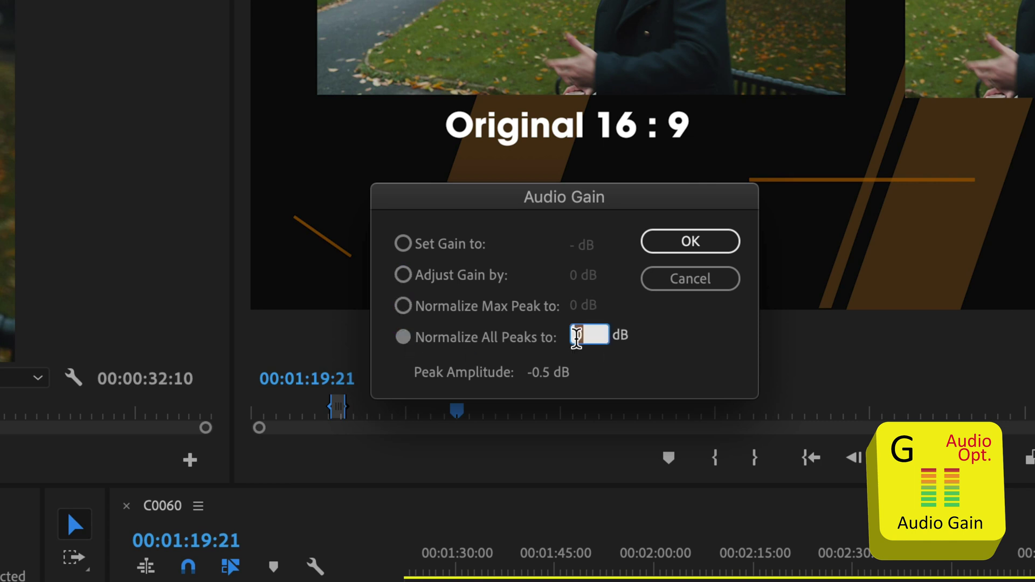
pyautogui.write('-6')
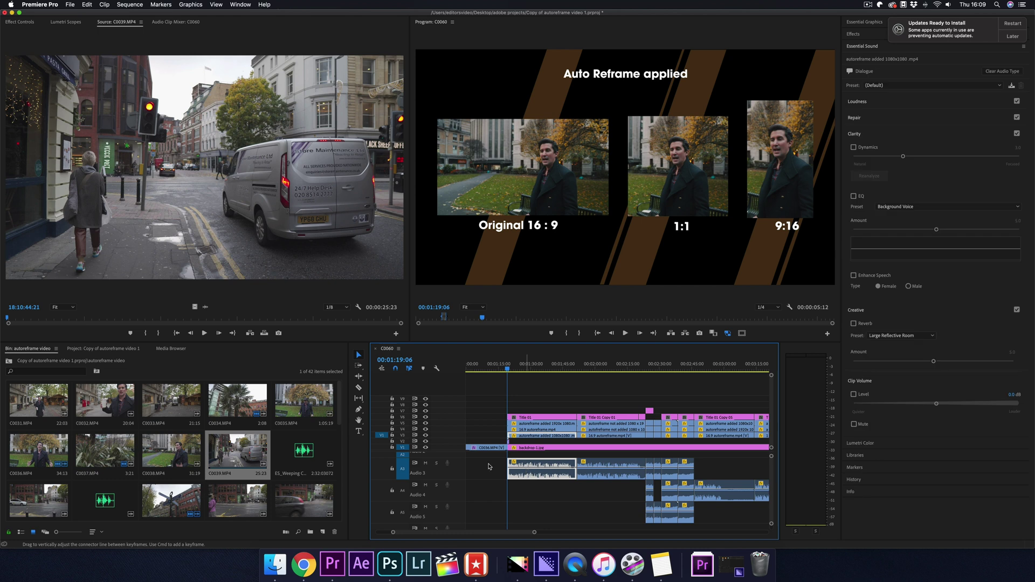
# Step: Lock track V3, delete the Audio 3 clip, and return the playhead to the previous edit
pyautogui.click(392, 436)
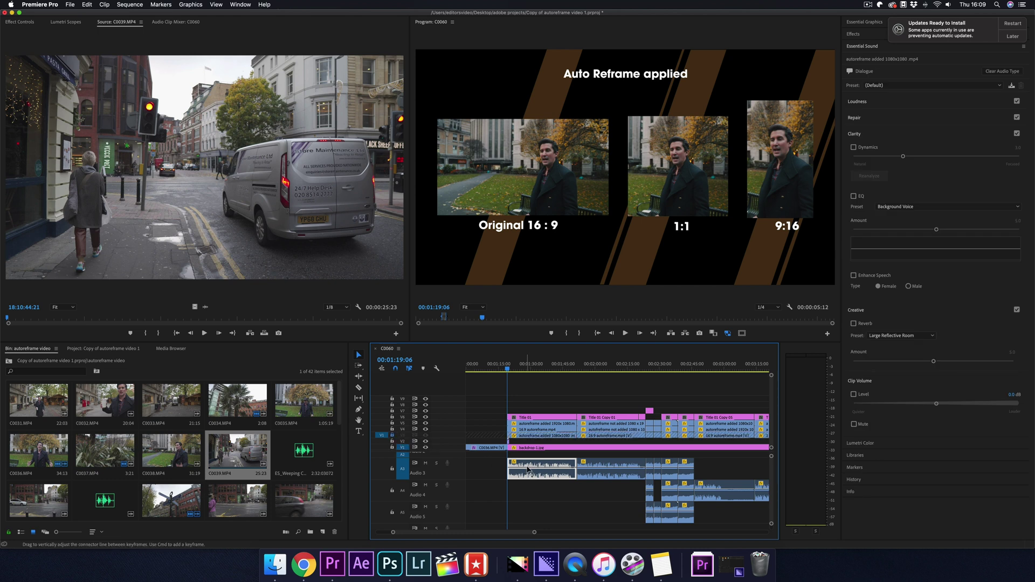
pyautogui.press('Delete')
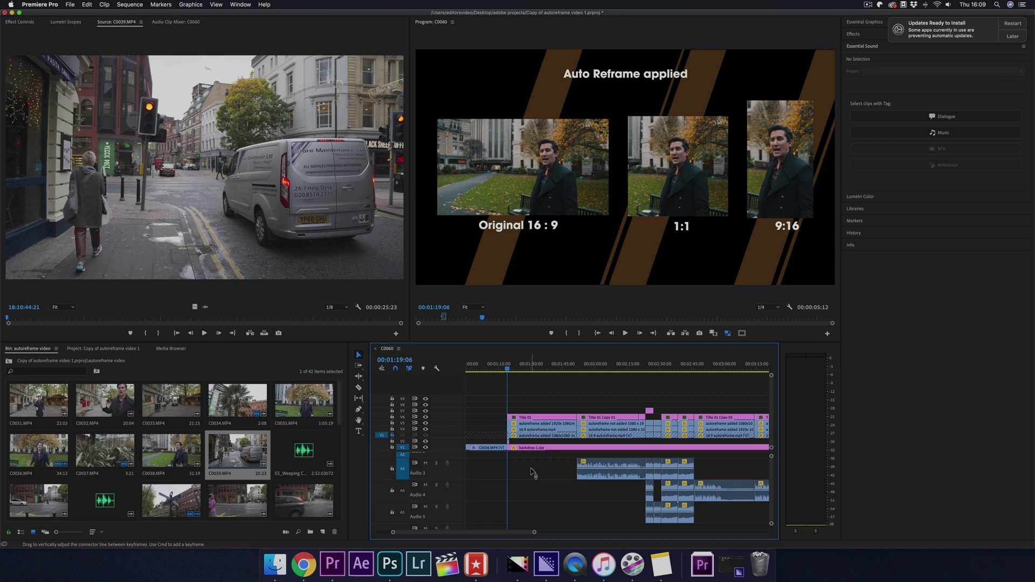
pyautogui.click(537, 365)
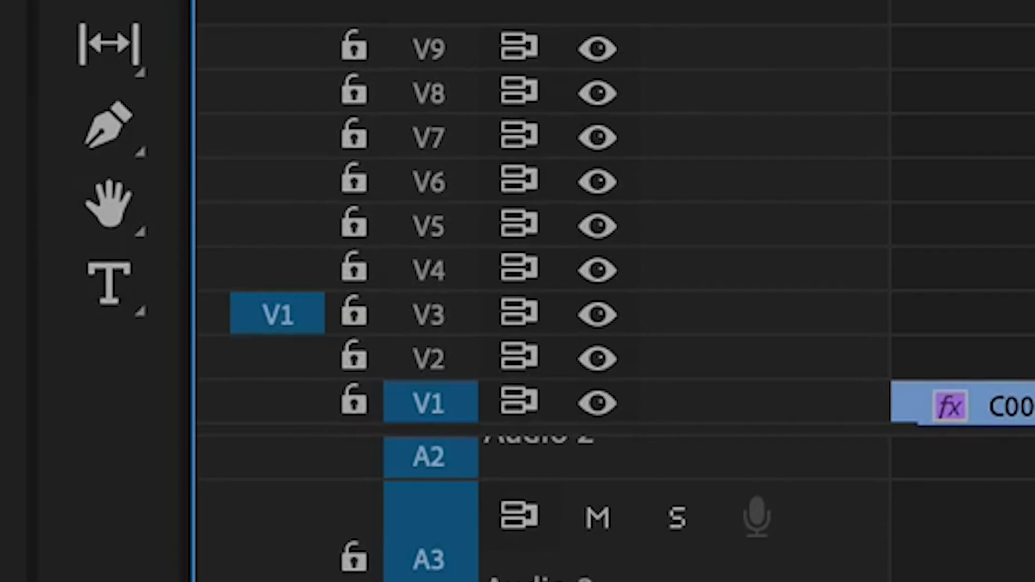
pyautogui.press('Up')
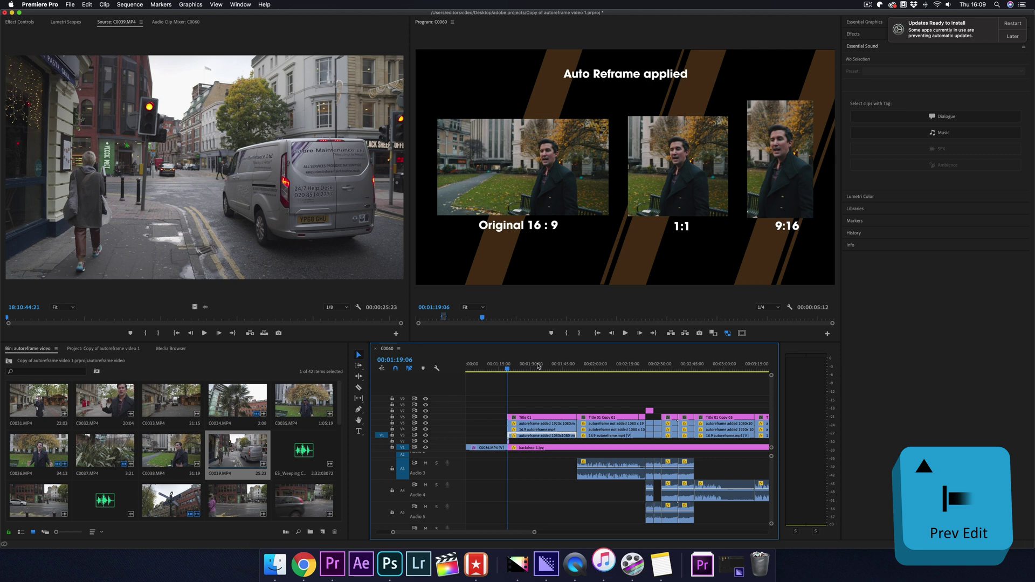
# Step: Match-frame the autoreframe added 1080x1080 clip and place its audio on A2 at the playhead
pyautogui.press('f')
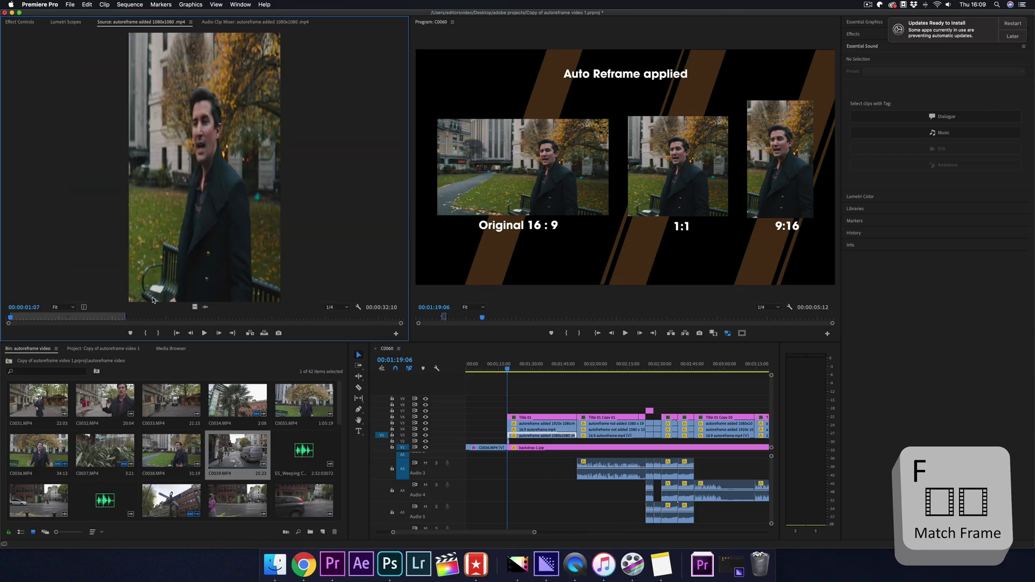
pyautogui.moveTo(205, 307); pyautogui.dragTo(508, 457)
pyautogui.press('=')
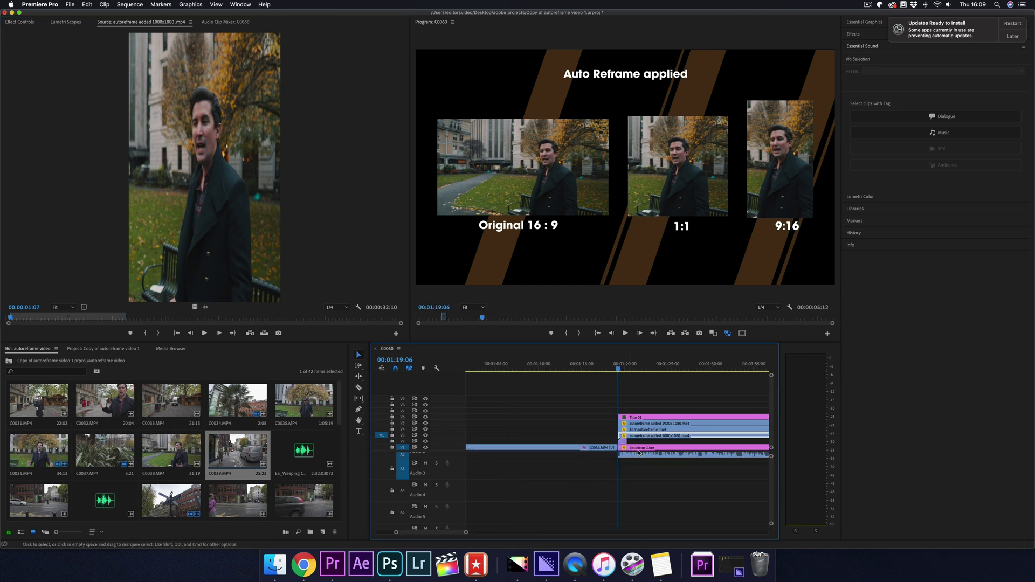
pyautogui.hscroll(3, 638, 453)
pyautogui.hscroll(-3, 639, 453)
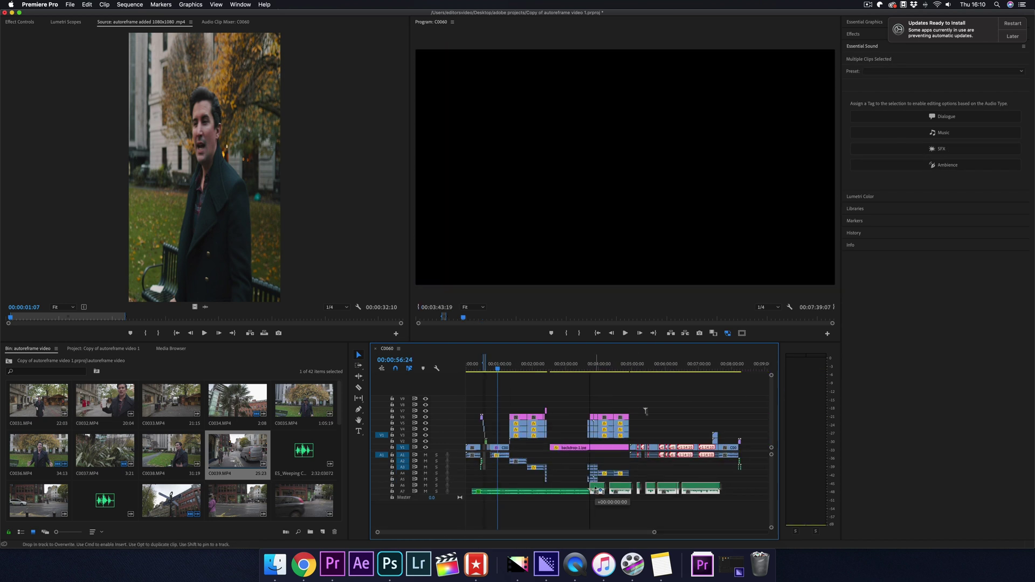
# Step: Try selecting groups of clips across tracks, undoing the last change
pyautogui.moveTo(598, 491); pyautogui.dragTo(597, 490)
pyautogui.click(566, 473)
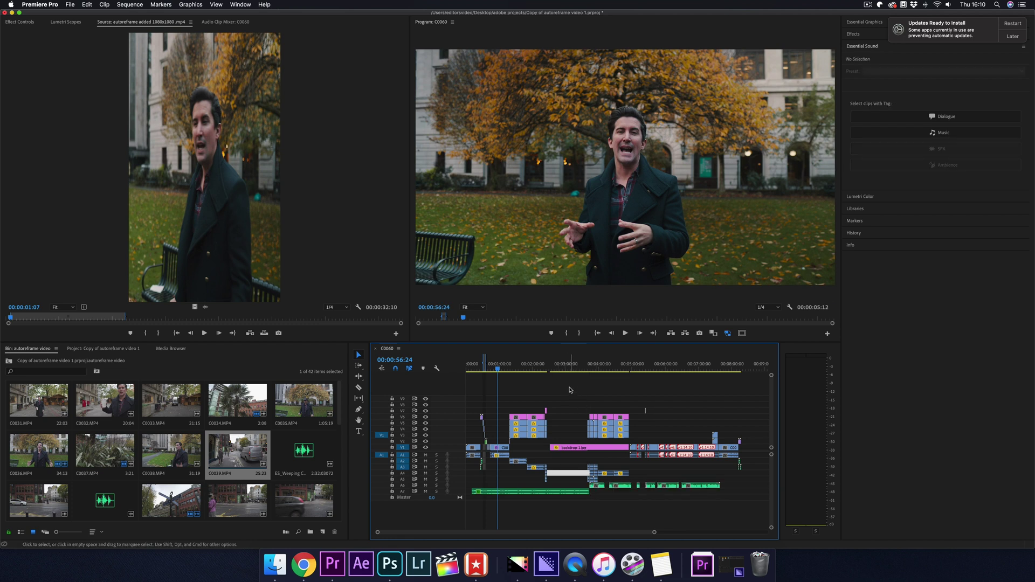
pyautogui.moveTo(570, 389); pyautogui.dragTo(695, 504)
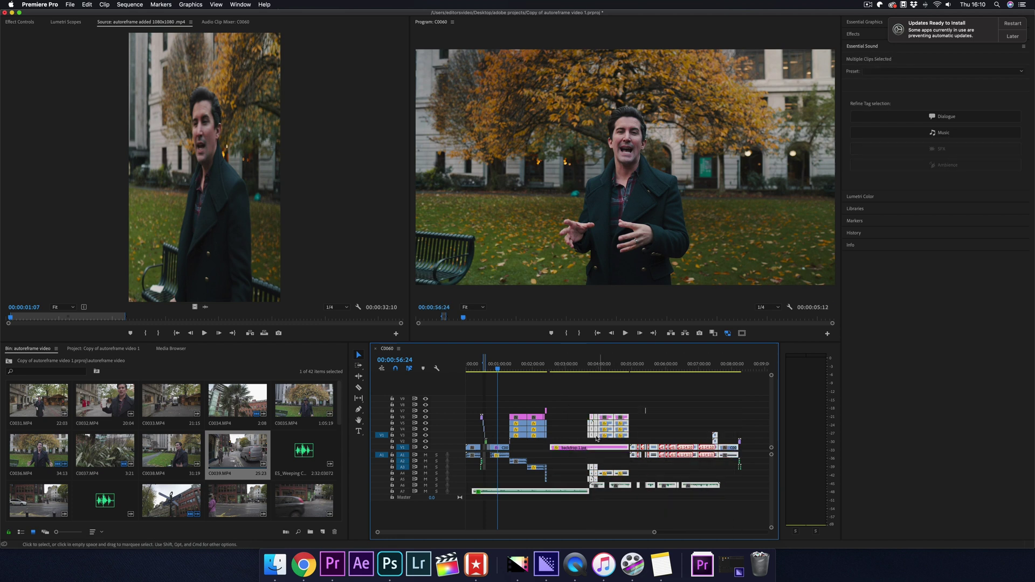
pyautogui.click(575, 418)
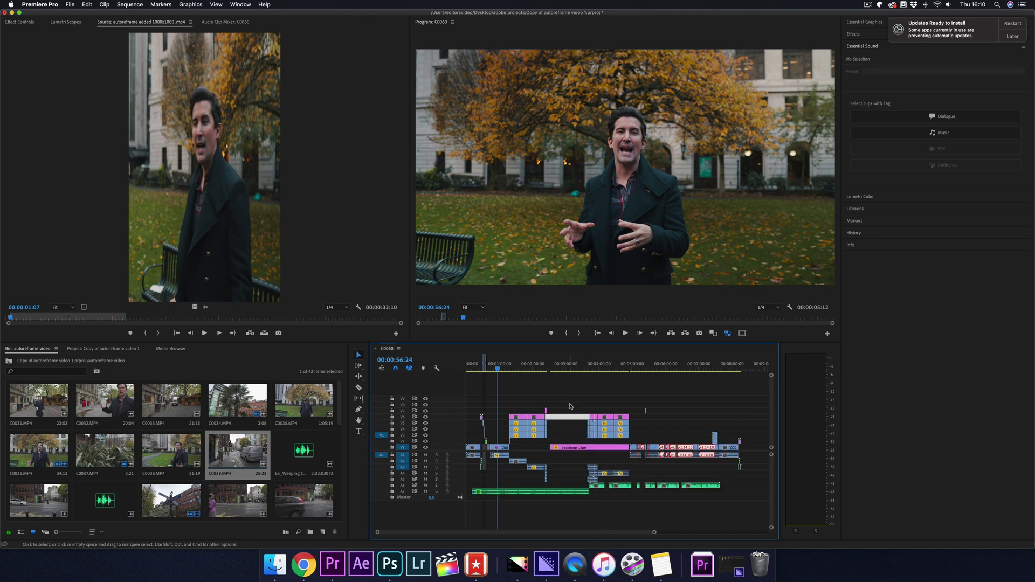
pyautogui.press('super+z')
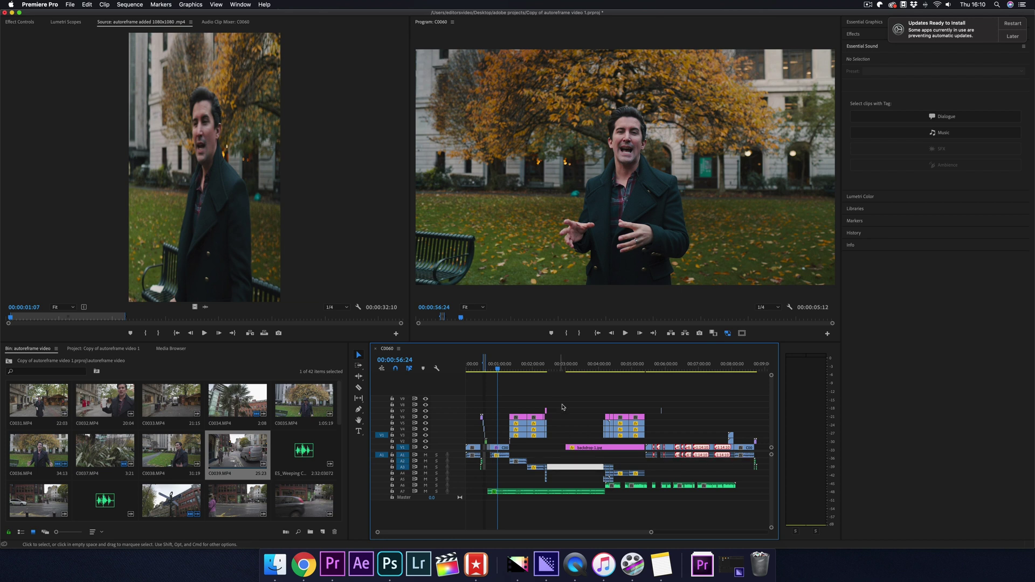
pyautogui.moveTo(562, 407); pyautogui.dragTo(736, 507)
pyautogui.click(566, 423)
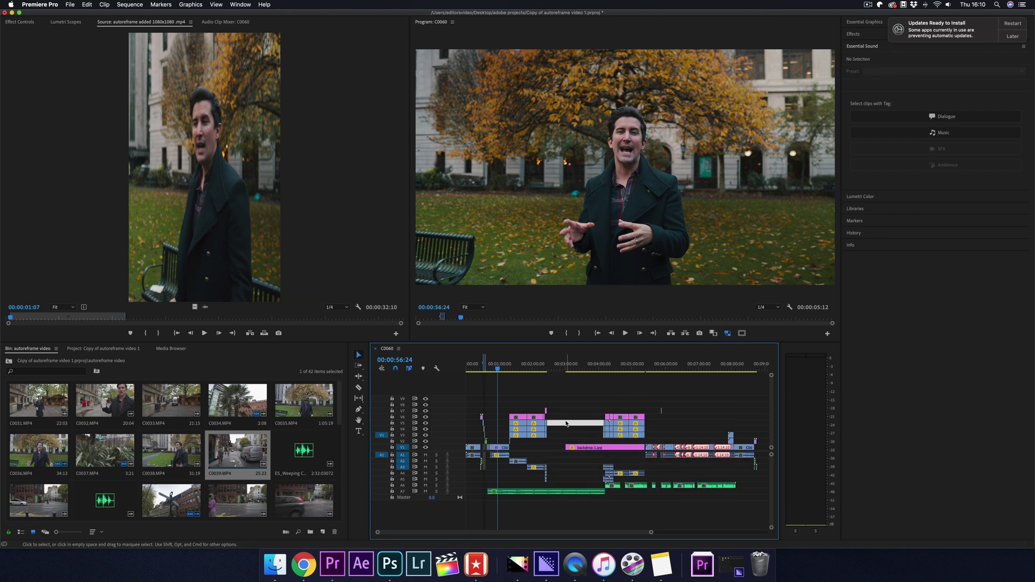
# Step: Use Track Select Forward to slide all later clips earlier along the timeline
pyautogui.press('a')
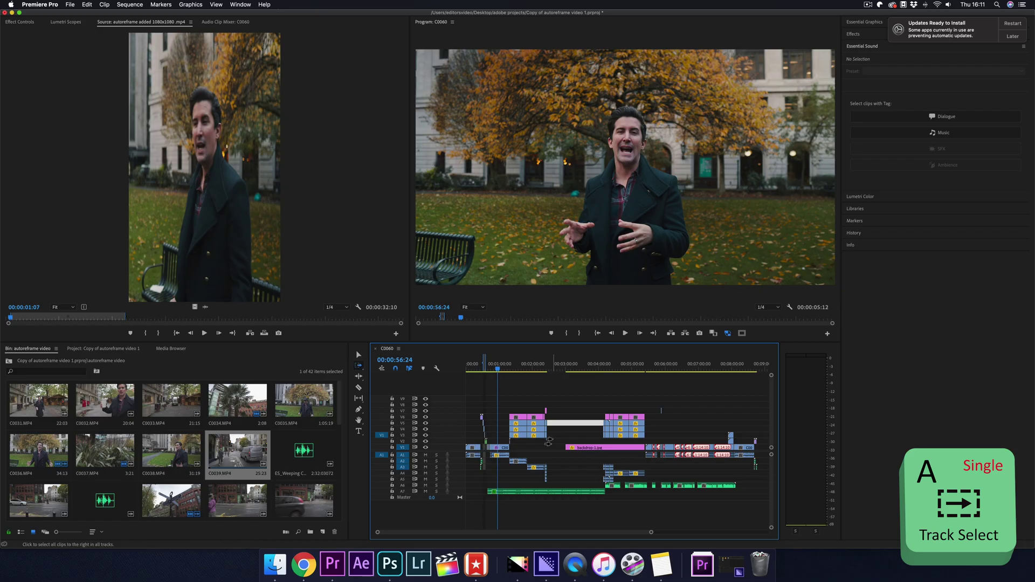
pyautogui.click(547, 445)
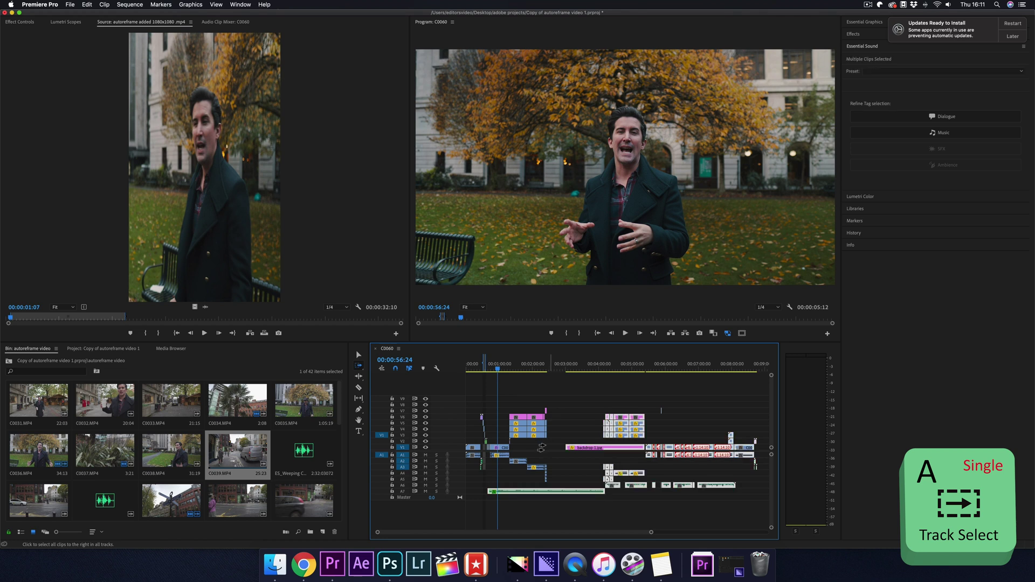
pyautogui.moveTo(541, 448)
pyautogui.mouseDown()
pyautogui.moveTo(518, 449)
pyautogui.moveTo(550, 450)
pyautogui.moveTo(535, 449)
pyautogui.mouseUp()
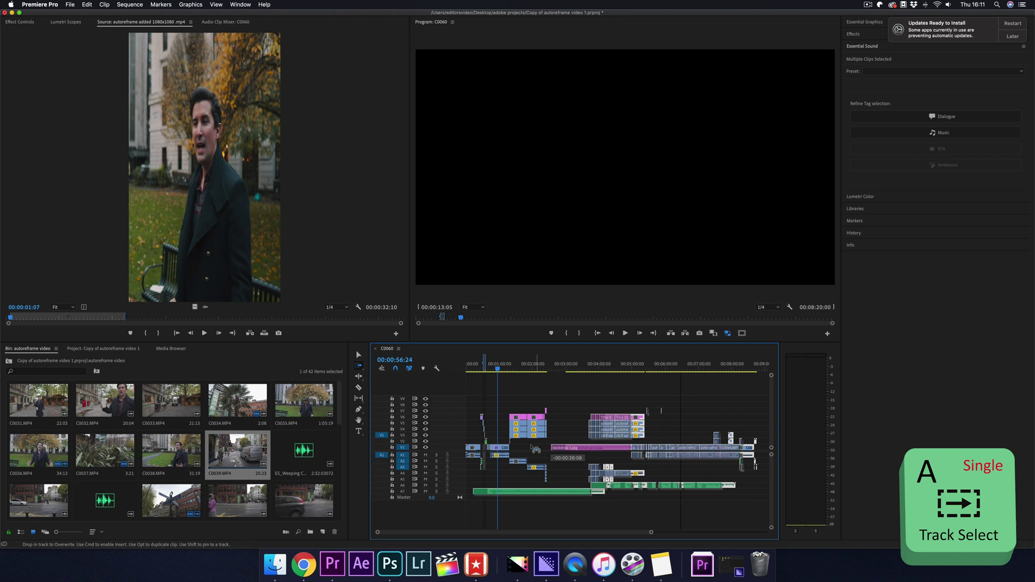
pyautogui.moveTo(536, 449); pyautogui.dragTo(549, 460)
pyautogui.press('v')
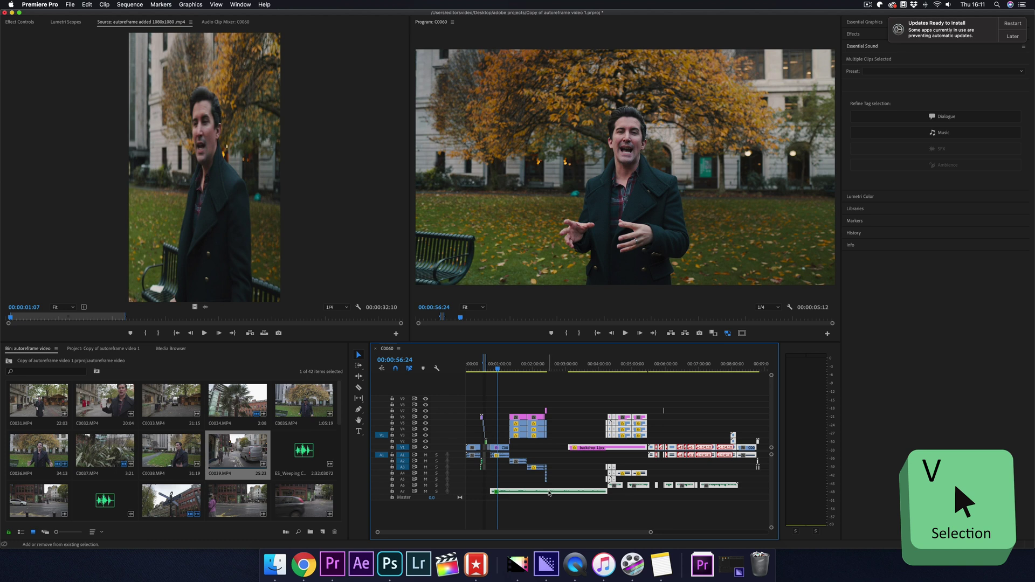
pyautogui.moveTo(576, 450); pyautogui.dragTo(515, 455)
pyautogui.click(610, 381)
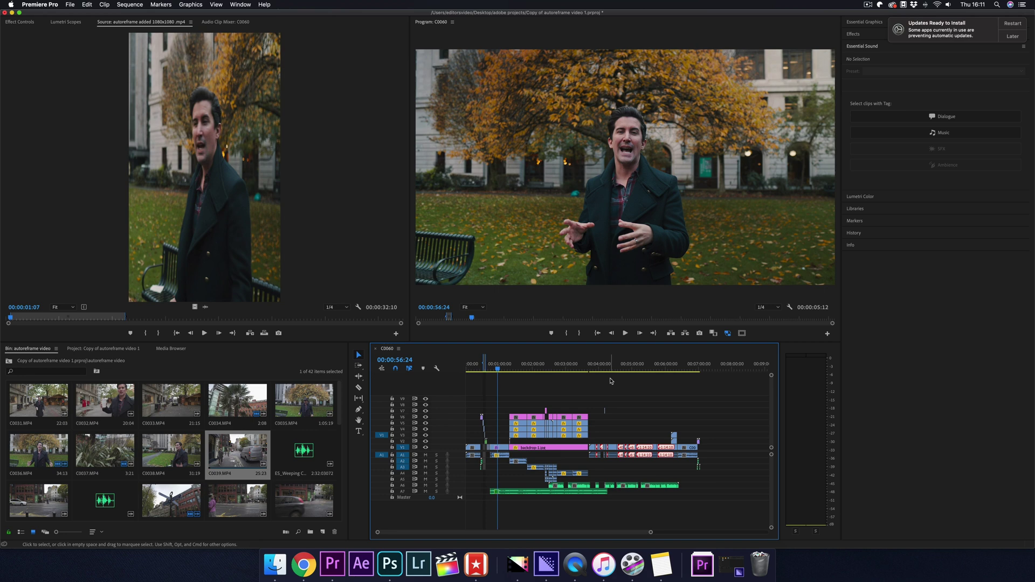
# Step: Zoom in and use Track Select Backward to push earlier clips about 38 seconds later
pyautogui.press('=')
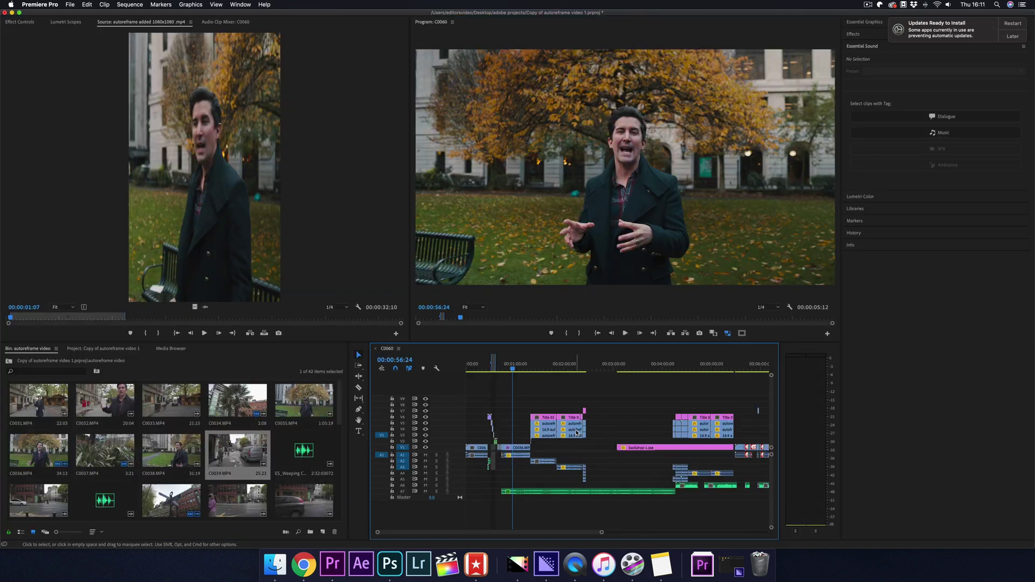
pyautogui.hotkey('shift', 'a')
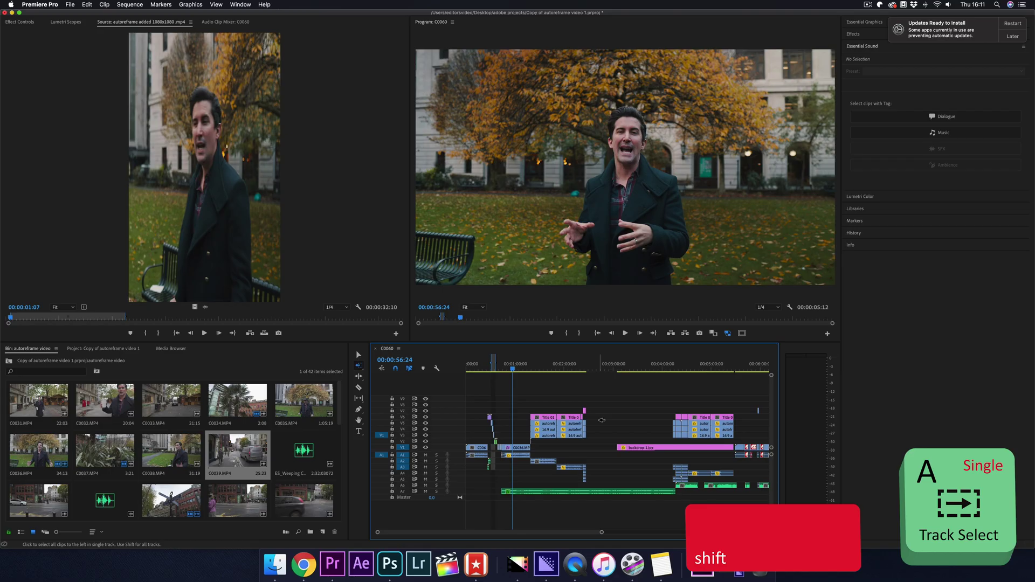
pyautogui.moveTo(602, 420); pyautogui.dragTo(618, 428)
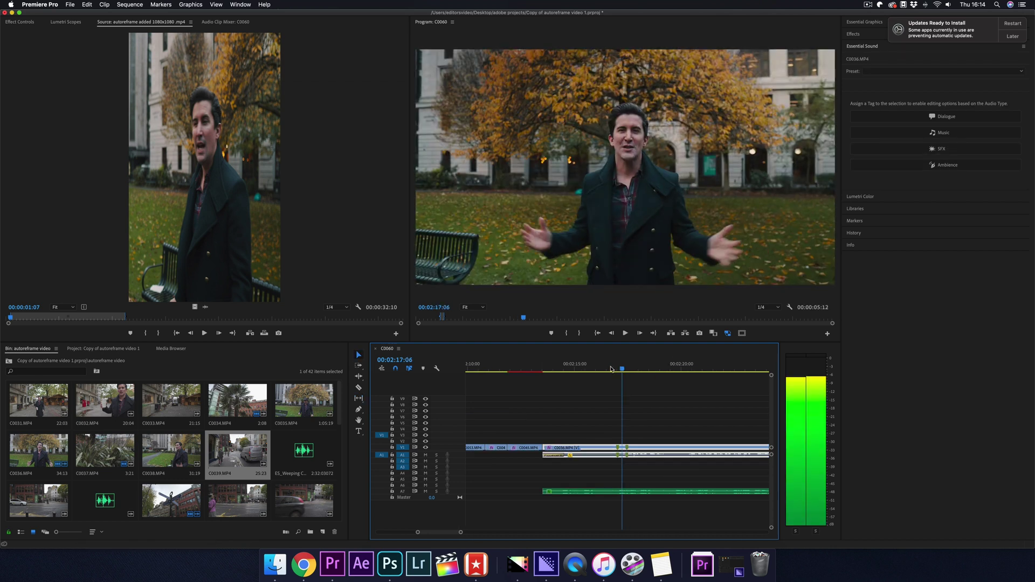
# Step: Play from 02:15:20 and add markers on the A7 music clip's beats
pyautogui.click(603, 490)
pyautogui.click(592, 369)
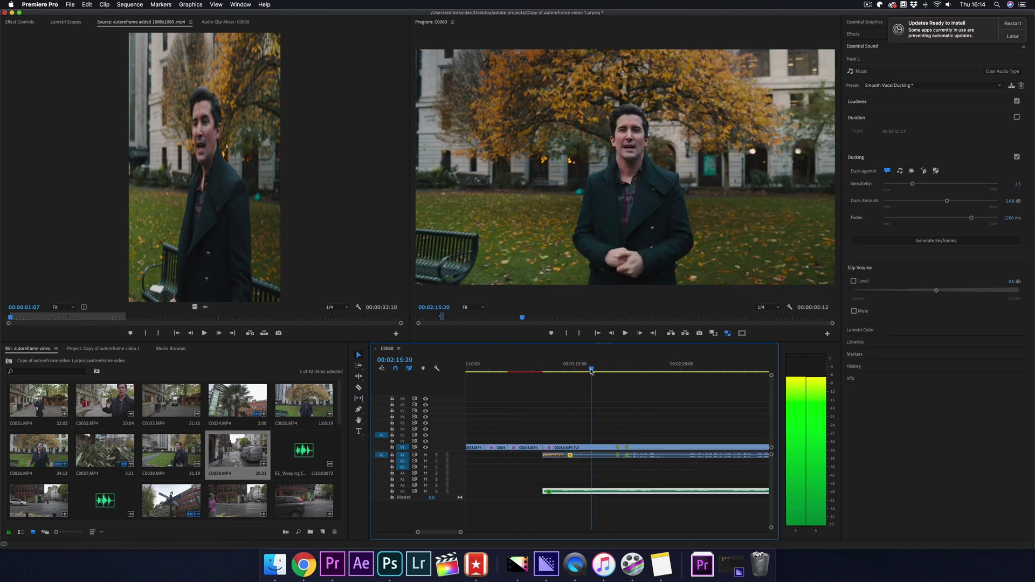
pyautogui.press('space')
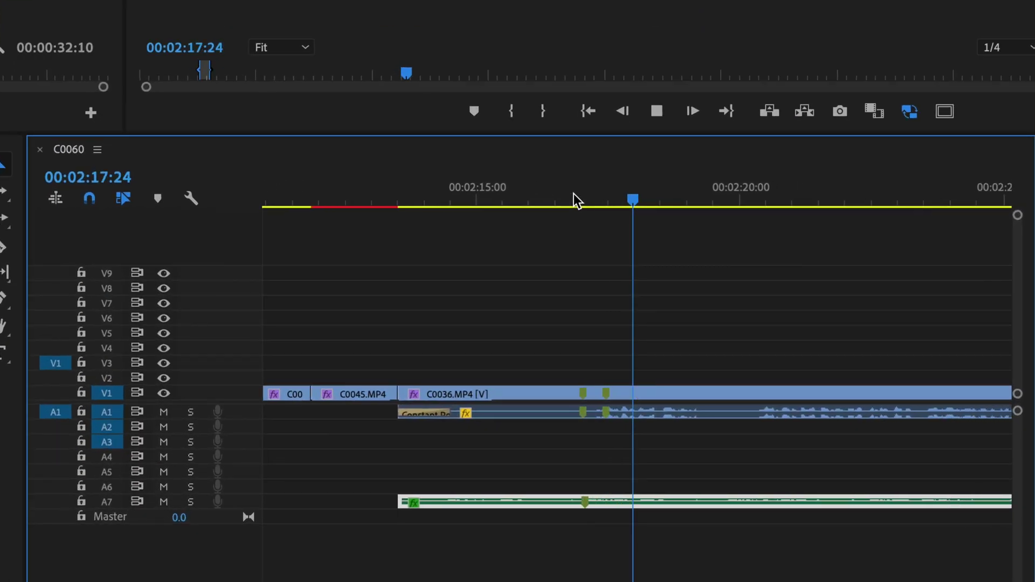
pyautogui.press('m')
pyautogui.press('m')
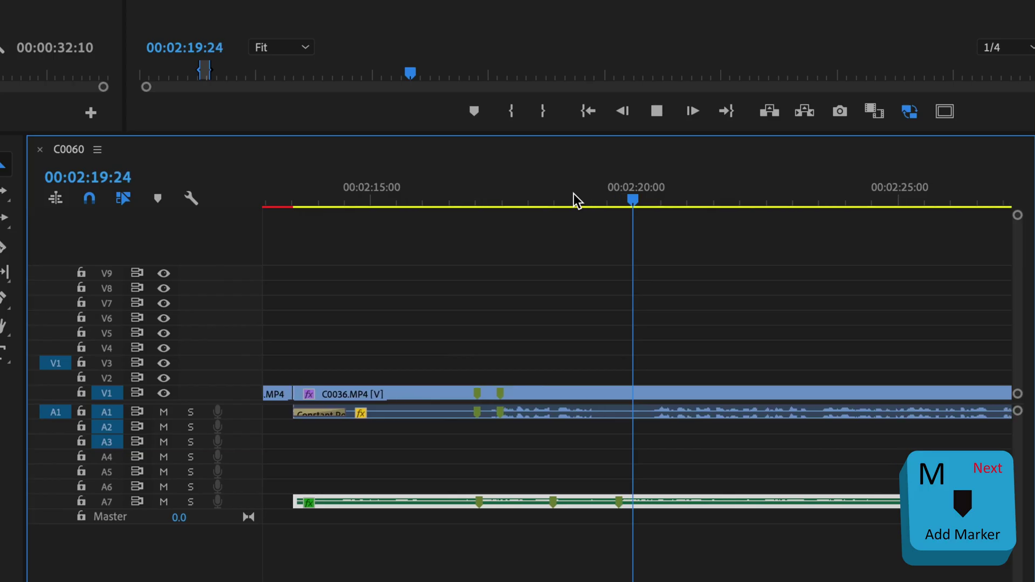
pyautogui.press('m')
pyautogui.press('m')
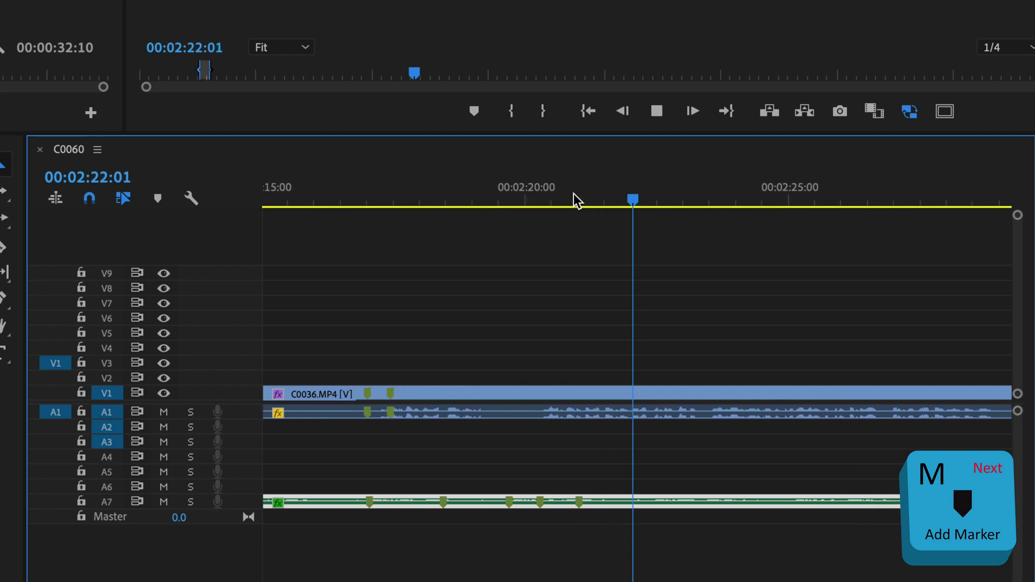
pyautogui.press('m')
pyautogui.press('m')
pyautogui.press('m')
pyautogui.press('m')
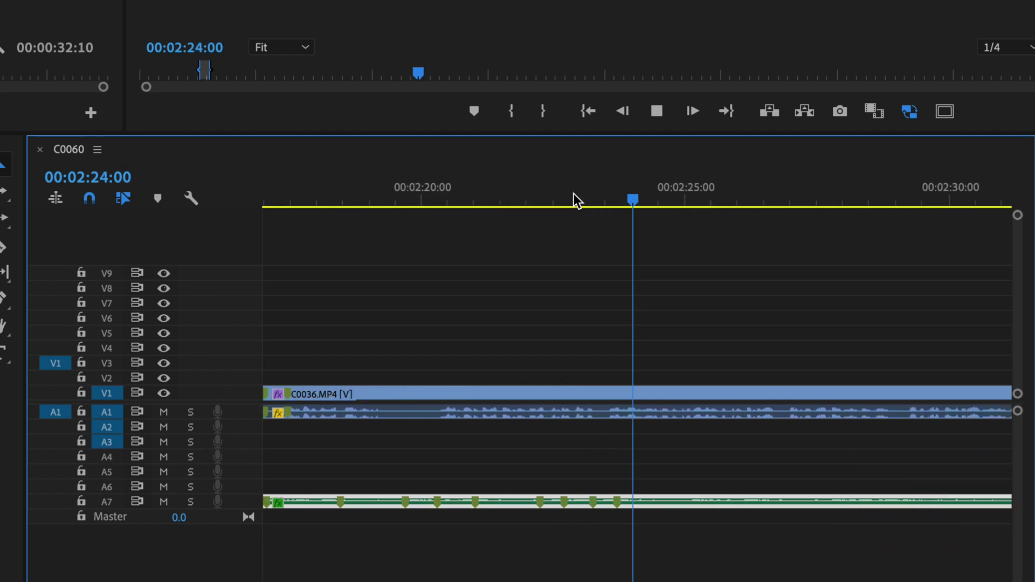
pyautogui.press('m')
pyautogui.press('m')
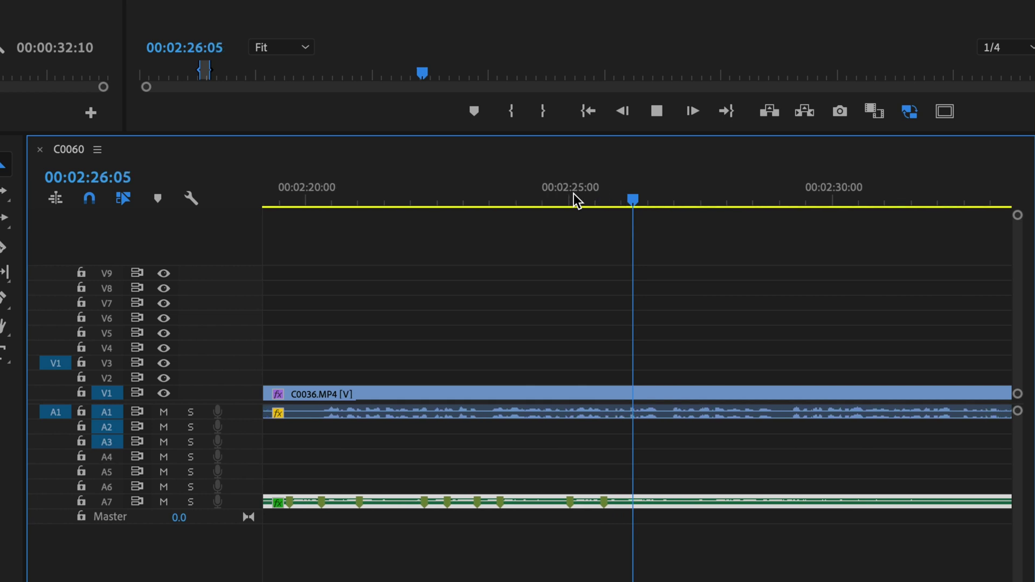
pyautogui.press('space')
# Step: Add markers to C0036.MP4 at 02:26:01, 02:25:08, 02:23:21 and 02:24:17, then view the whole sequence
pyautogui.moveTo(629, 195); pyautogui.dragTo(505, 201)
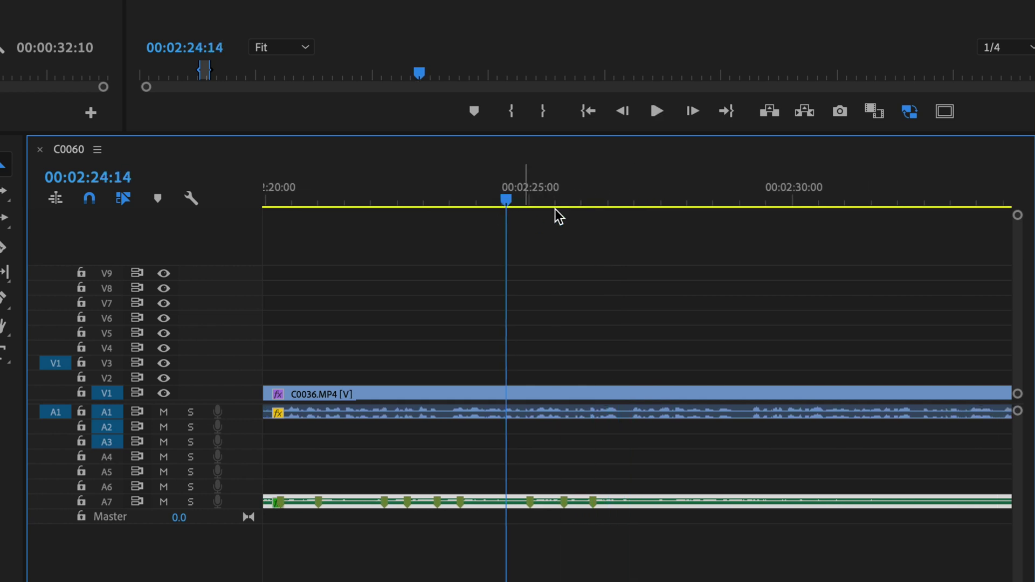
pyautogui.click(614, 389)
pyautogui.click(566, 198)
pyautogui.click(584, 198)
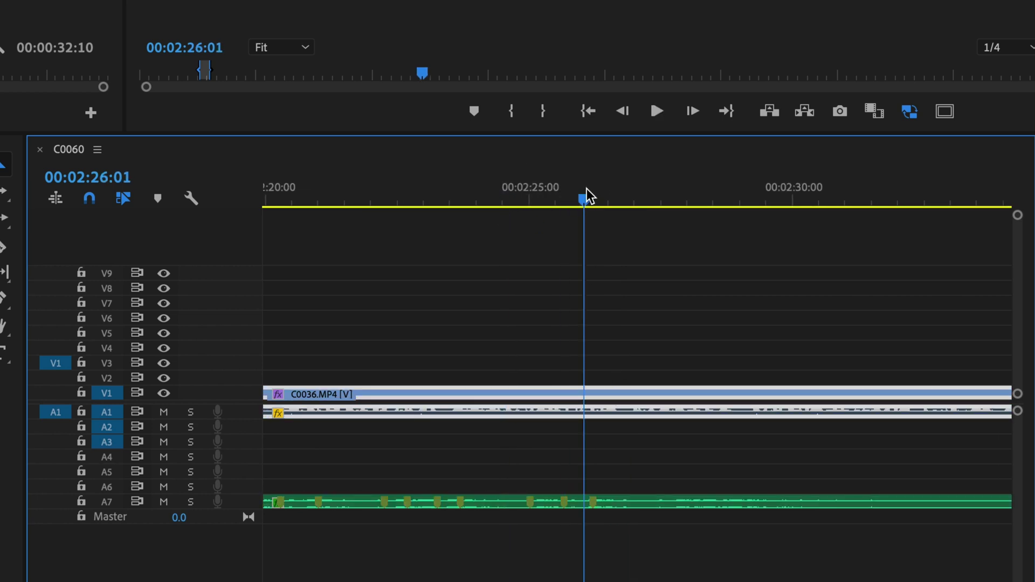
pyautogui.press('m')
pyautogui.click(545, 198)
pyautogui.press('m')
pyautogui.click(468, 206)
pyautogui.press('m')
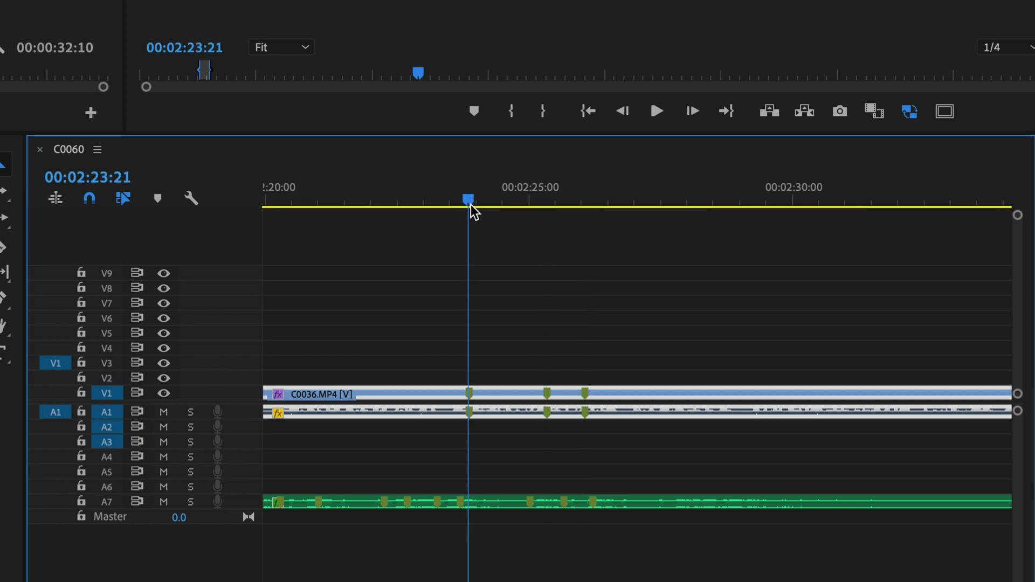
pyautogui.click(512, 207)
pyautogui.press('m')
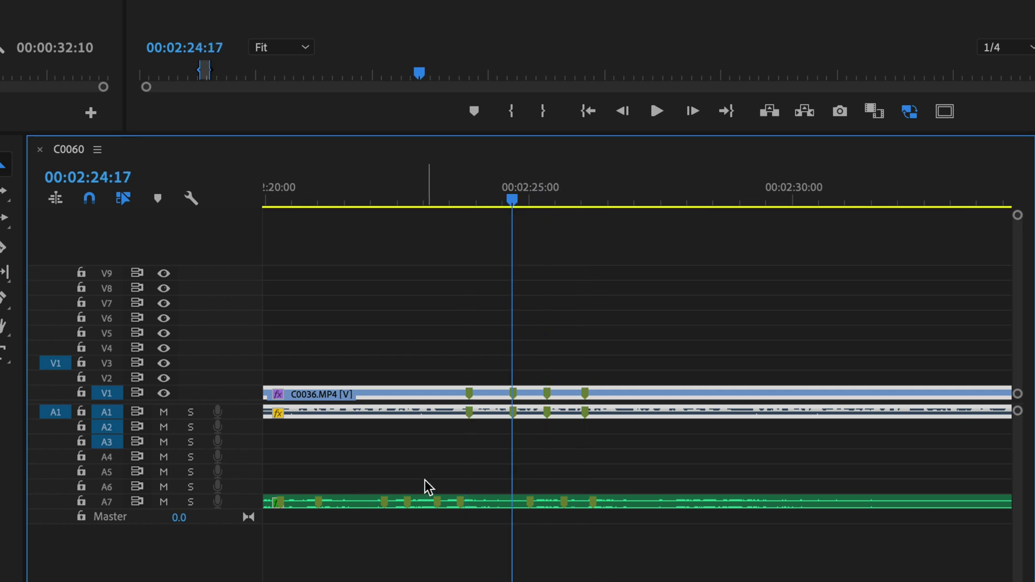
pyautogui.scroll(5, 430, 464)
pyautogui.press('\\')
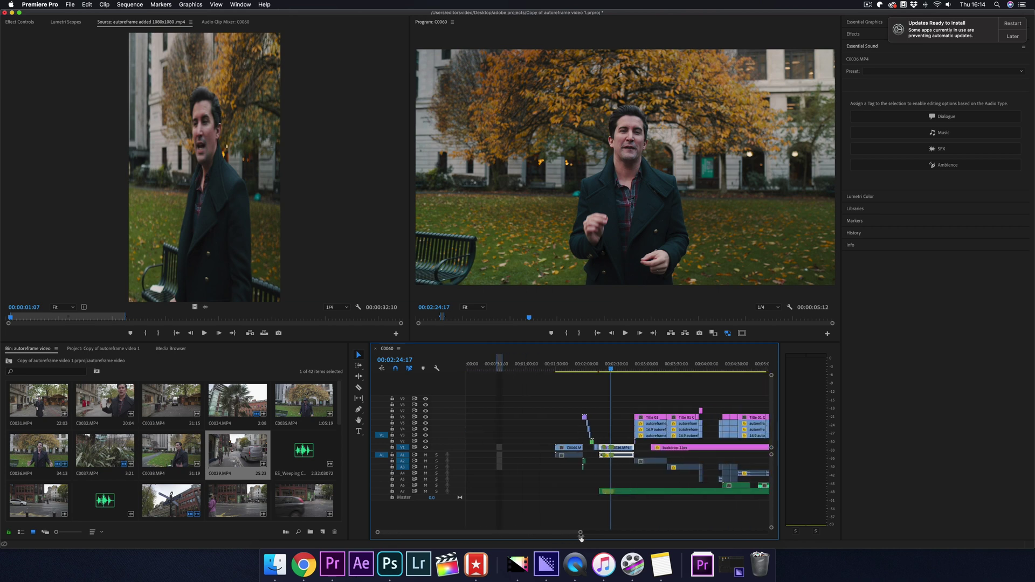